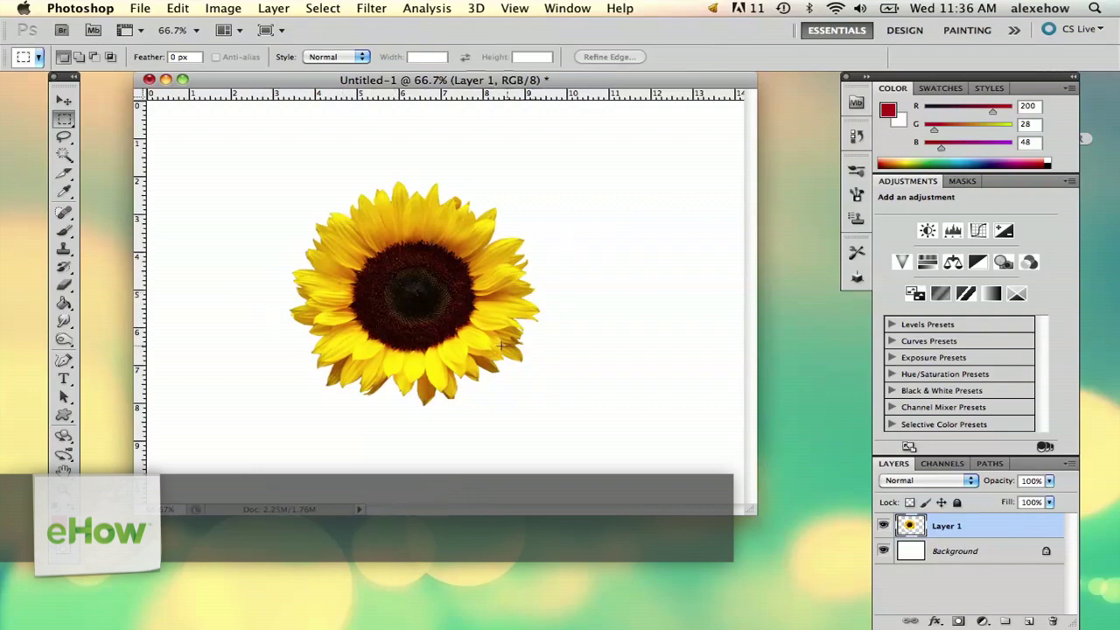
# Step: Add an empty Layer 2 above the sunflower and zoom in on the flower
pyautogui.click(1029, 620)
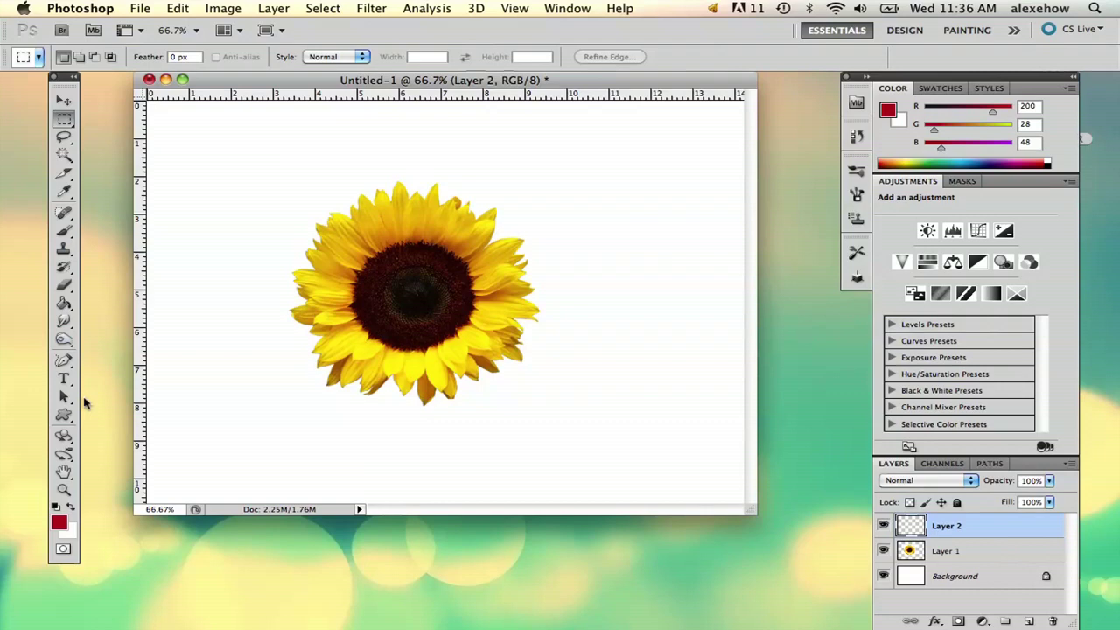
pyautogui.click(64, 377)
pyautogui.click(63, 361)
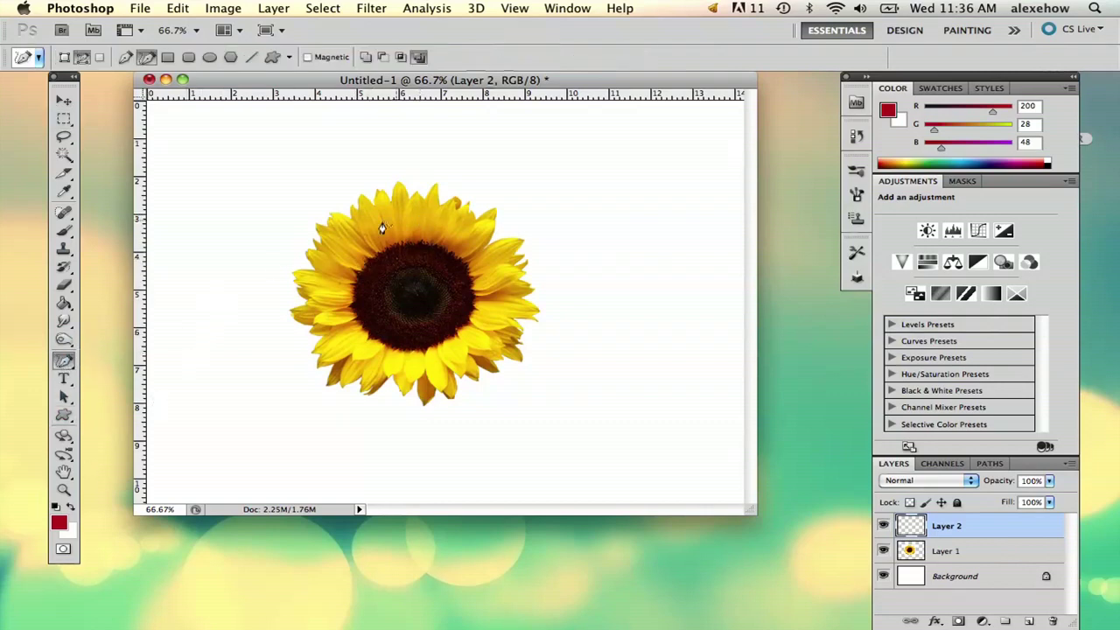
pyautogui.click(64, 491)
pyautogui.moveTo(423, 319); pyautogui.dragTo(458, 373)
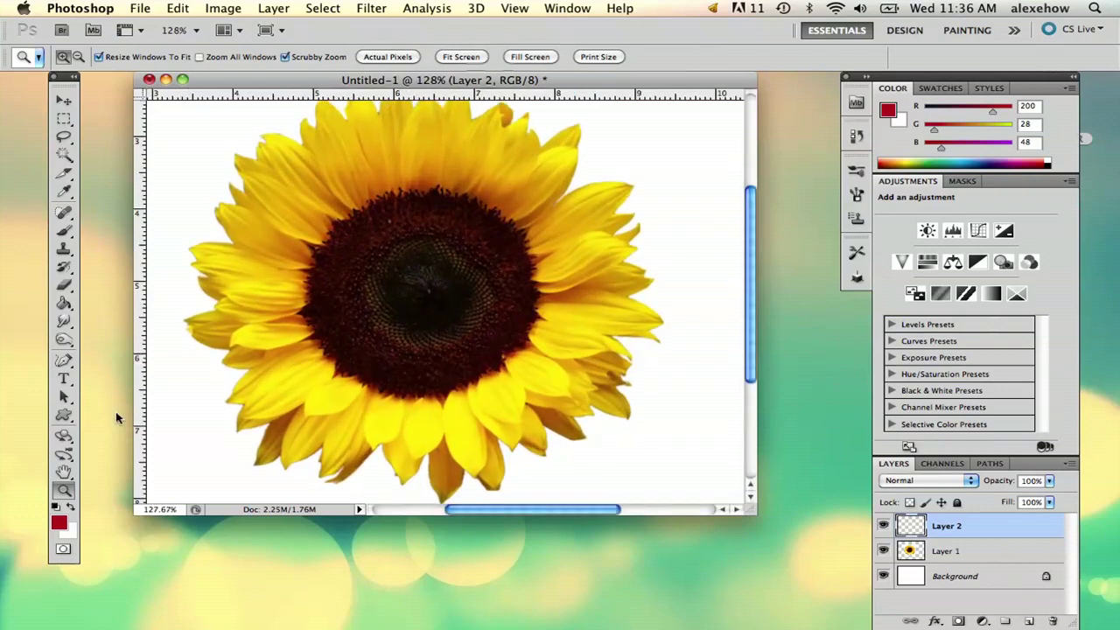
# Step: Select the Freeform Pen Tool from the pen tool flyout
pyautogui.click(64, 362)
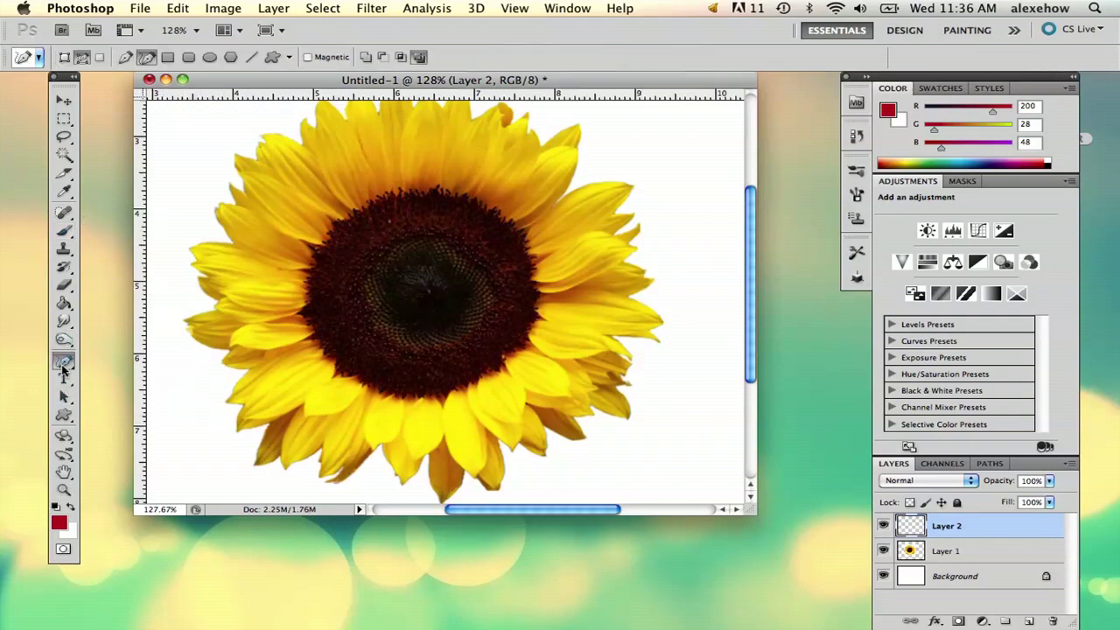
pyautogui.moveTo(64, 363); pyautogui.dragTo(95, 360)
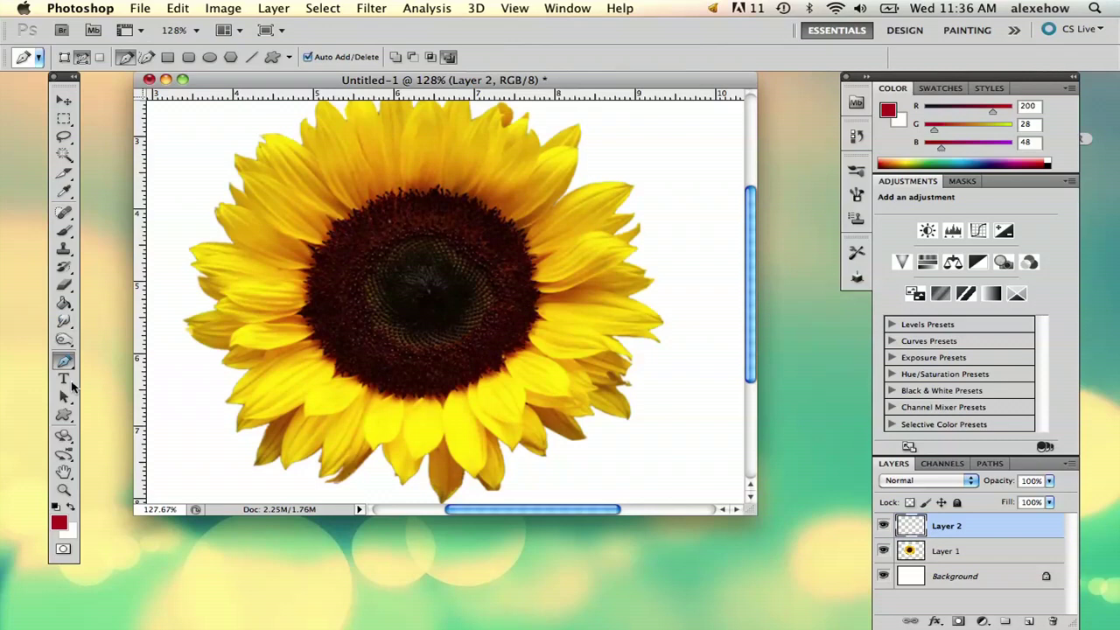
pyautogui.click(65, 342)
pyautogui.click(64, 342)
pyautogui.click(64, 362)
pyautogui.click(67, 360)
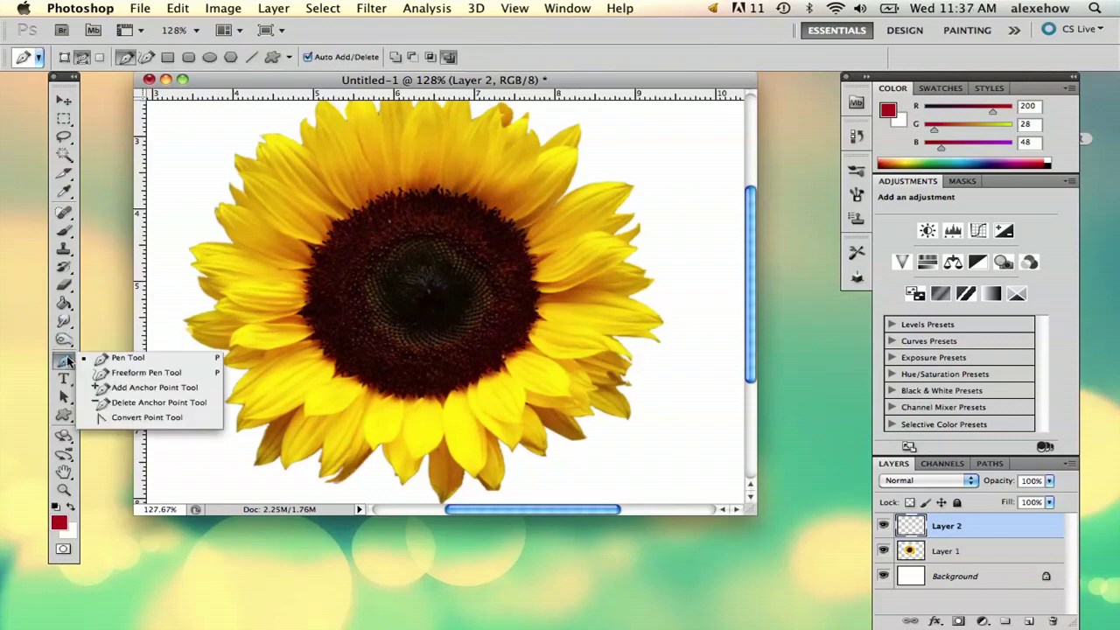
pyautogui.click(142, 374)
pyautogui.scroll(3, 750, 289)
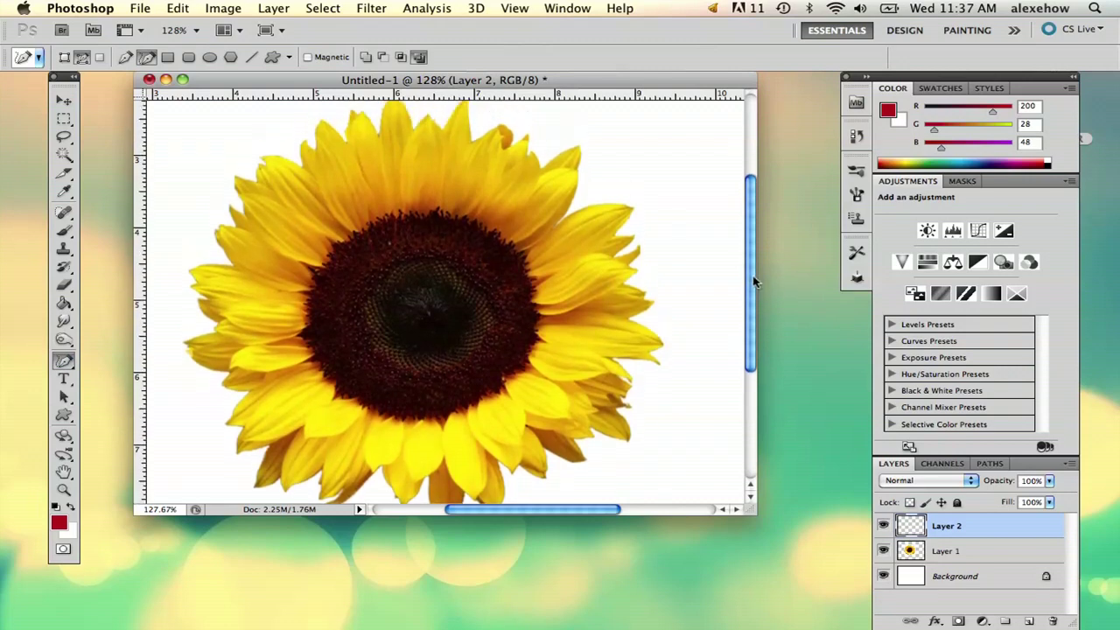
# Step: Change the foreground colour from red to pure black
pyautogui.click(58, 523)
pyautogui.click(717, 321)
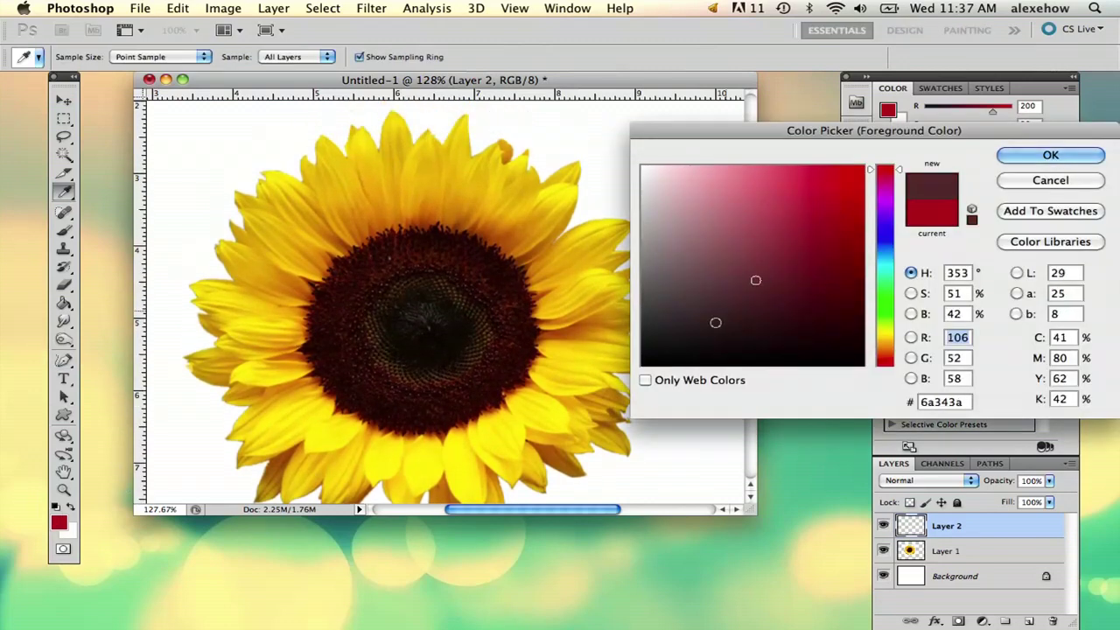
pyautogui.click(691, 361)
pyautogui.click(1050, 152)
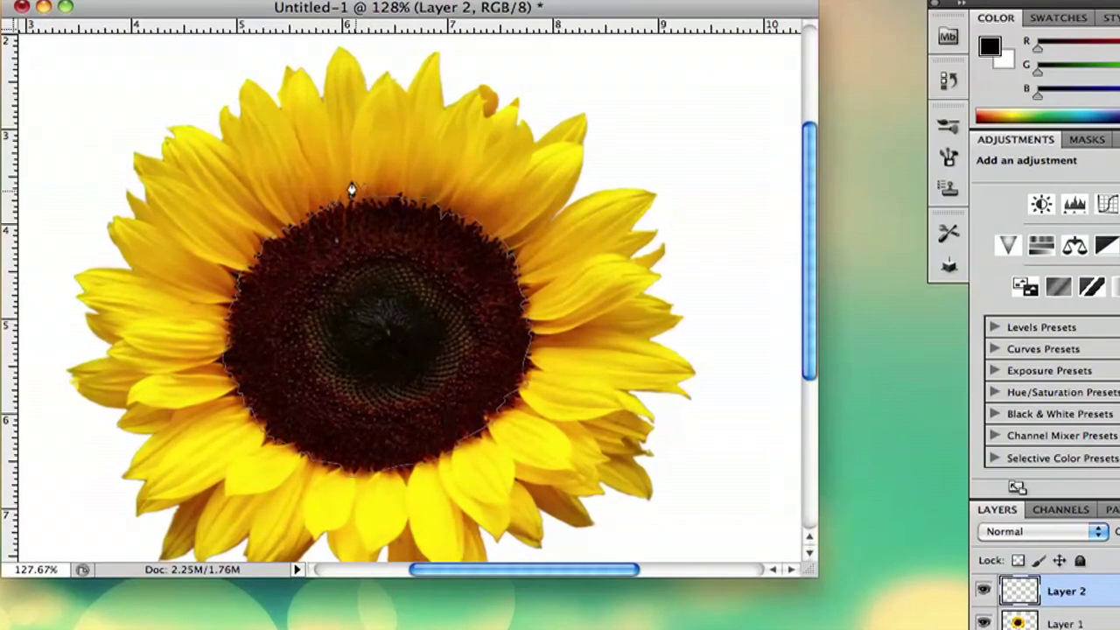
# Step: Trace the top, upper-left and left petals, adding jagged vein lines inside them
pyautogui.moveTo(342, 127)
pyautogui.mouseDown()
pyautogui.moveTo(392, 64)
pyautogui.moveTo(408, 120)
pyautogui.moveTo(399, 189)
pyautogui.mouseUp()
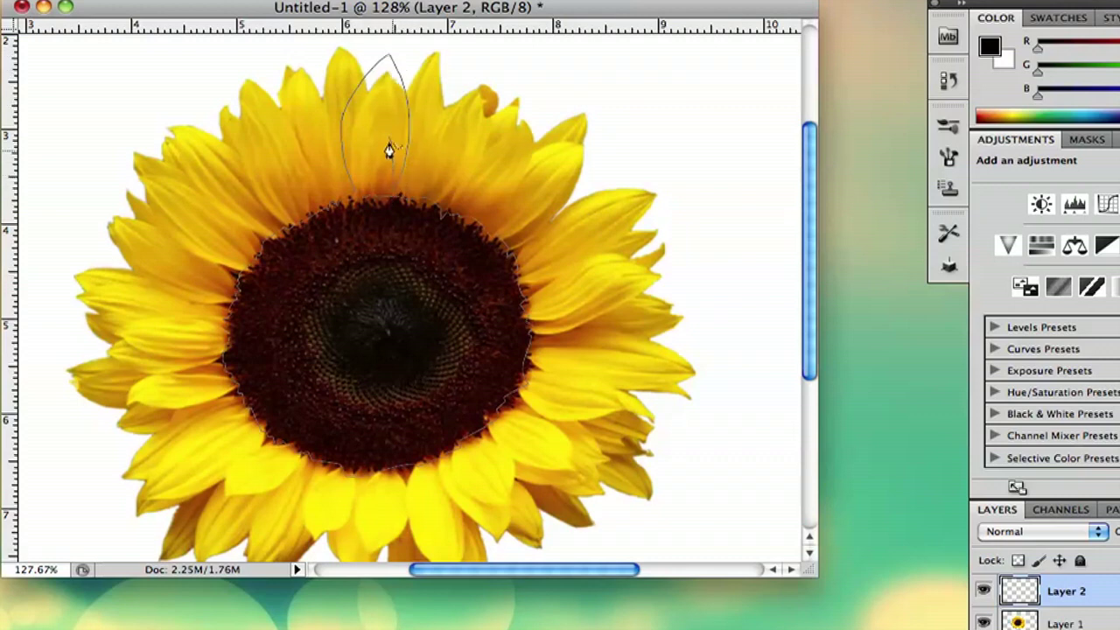
pyautogui.moveTo(374, 156)
pyautogui.mouseDown()
pyautogui.moveTo(371, 142)
pyautogui.moveTo(359, 195)
pyautogui.moveTo(370, 138)
pyautogui.mouseUp()
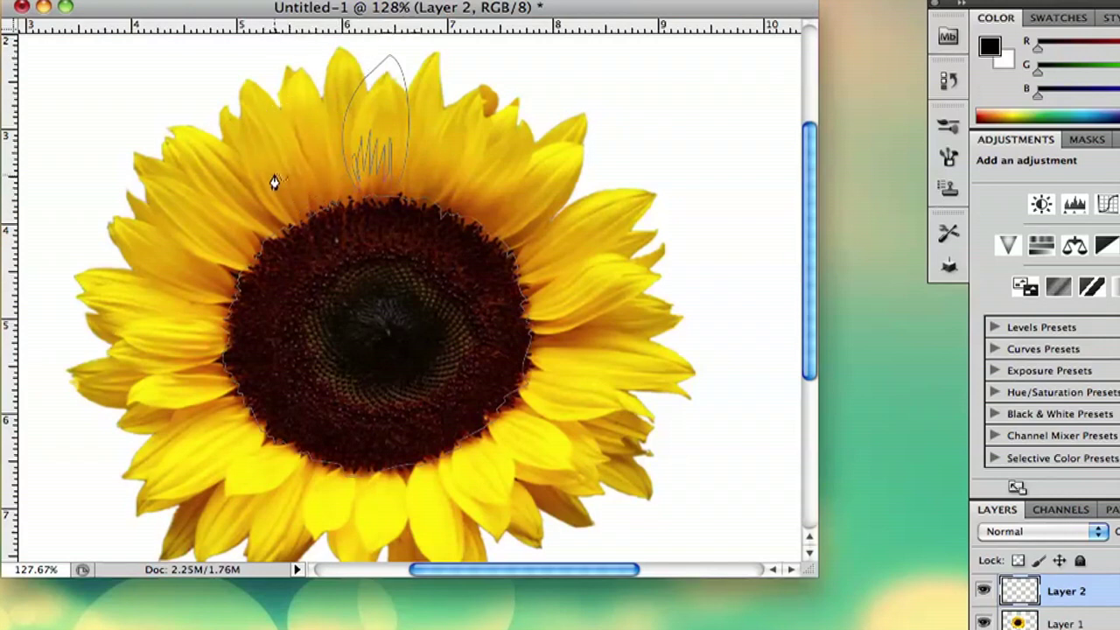
pyautogui.moveTo(312, 204)
pyautogui.mouseDown()
pyautogui.moveTo(290, 126)
pyautogui.moveTo(239, 81)
pyautogui.moveTo(236, 145)
pyautogui.moveTo(273, 216)
pyautogui.mouseUp()
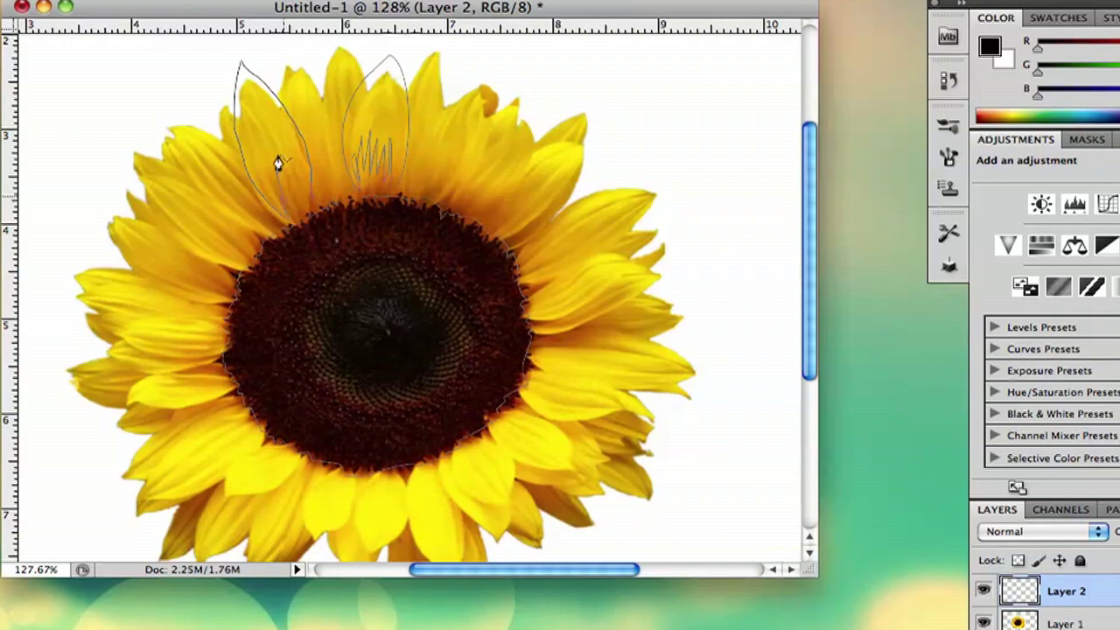
pyautogui.moveTo(277, 157); pyautogui.dragTo(291, 200)
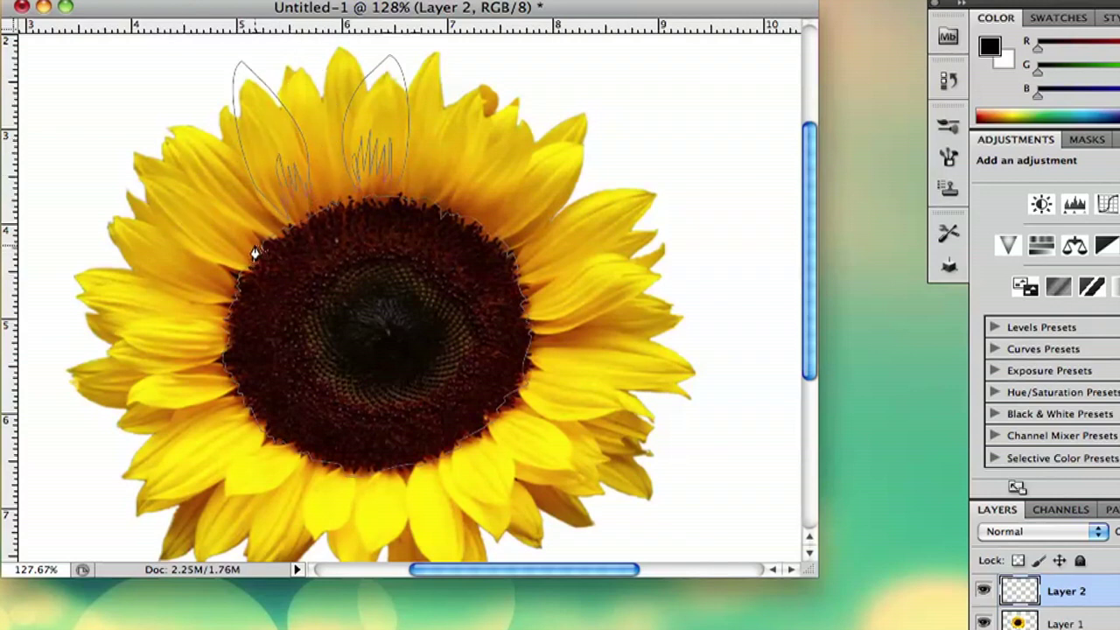
pyautogui.moveTo(253, 252)
pyautogui.mouseDown()
pyautogui.moveTo(189, 200)
pyautogui.moveTo(137, 193)
pyautogui.moveTo(180, 245)
pyautogui.moveTo(250, 275)
pyautogui.moveTo(215, 253)
pyautogui.moveTo(231, 256)
pyautogui.moveTo(199, 221)
pyautogui.moveTo(252, 276)
pyautogui.mouseUp()
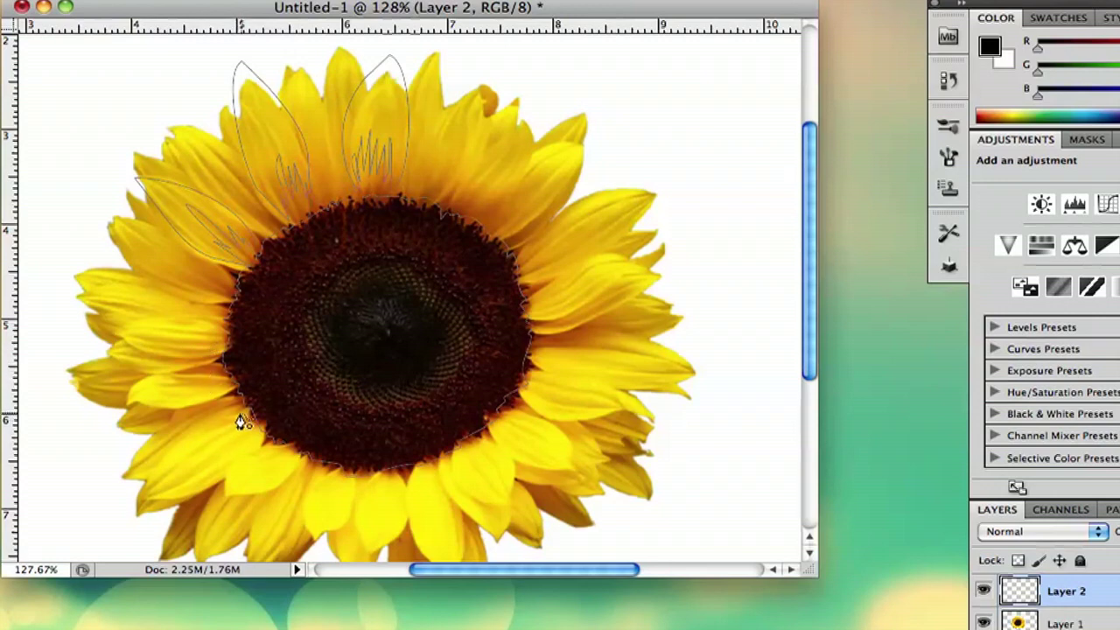
# Step: Trace the lower-left, below-centre and lower-right petals with vein strokes inside
pyautogui.moveTo(242, 422)
pyautogui.mouseDown()
pyautogui.moveTo(187, 437)
pyautogui.moveTo(147, 484)
pyautogui.mouseUp()
pyautogui.click(247, 468)
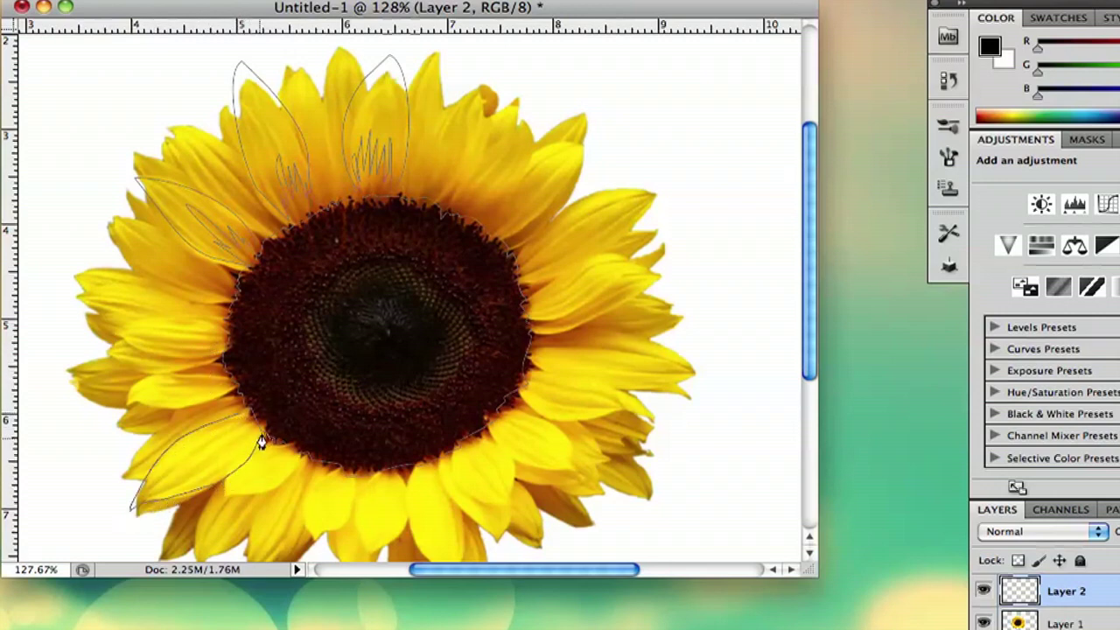
pyautogui.moveTo(227, 444)
pyautogui.mouseDown()
pyautogui.moveTo(220, 437)
pyautogui.moveTo(256, 417)
pyautogui.mouseUp()
pyautogui.moveTo(329, 473)
pyautogui.mouseDown()
pyautogui.moveTo(305, 519)
pyautogui.moveTo(318, 551)
pyautogui.moveTo(336, 514)
pyautogui.mouseUp()
pyautogui.moveTo(408, 475)
pyautogui.mouseDown()
pyautogui.moveTo(409, 527)
pyautogui.moveTo(426, 560)
pyautogui.mouseUp()
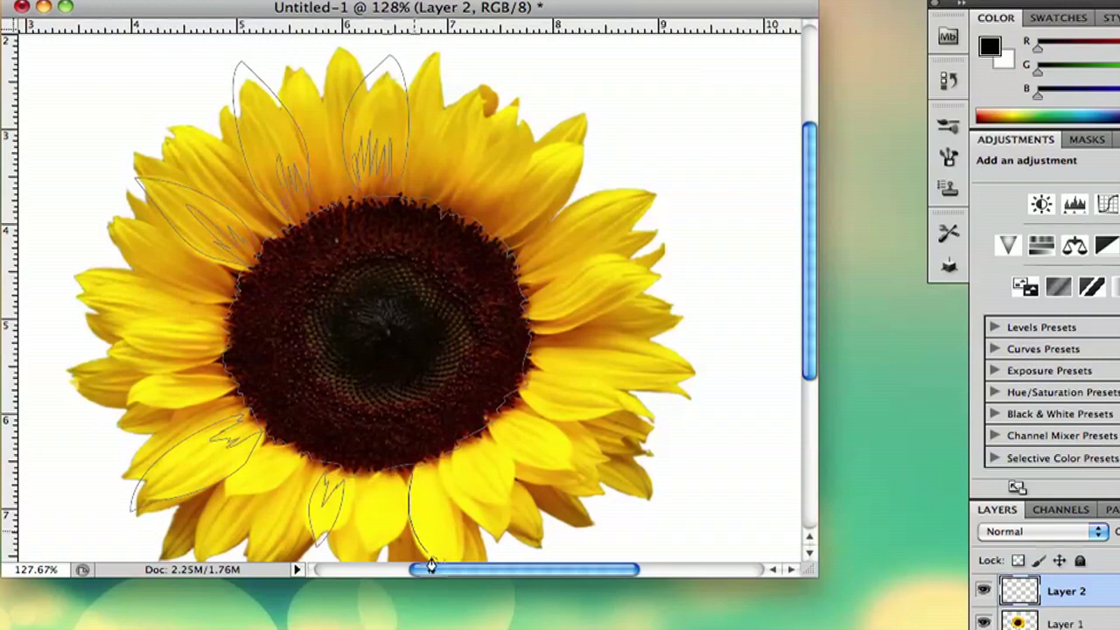
pyautogui.moveTo(430, 467)
pyautogui.mouseDown()
pyautogui.moveTo(435, 530)
pyautogui.moveTo(420, 494)
pyautogui.moveTo(418, 518)
pyautogui.moveTo(426, 486)
pyautogui.mouseUp()
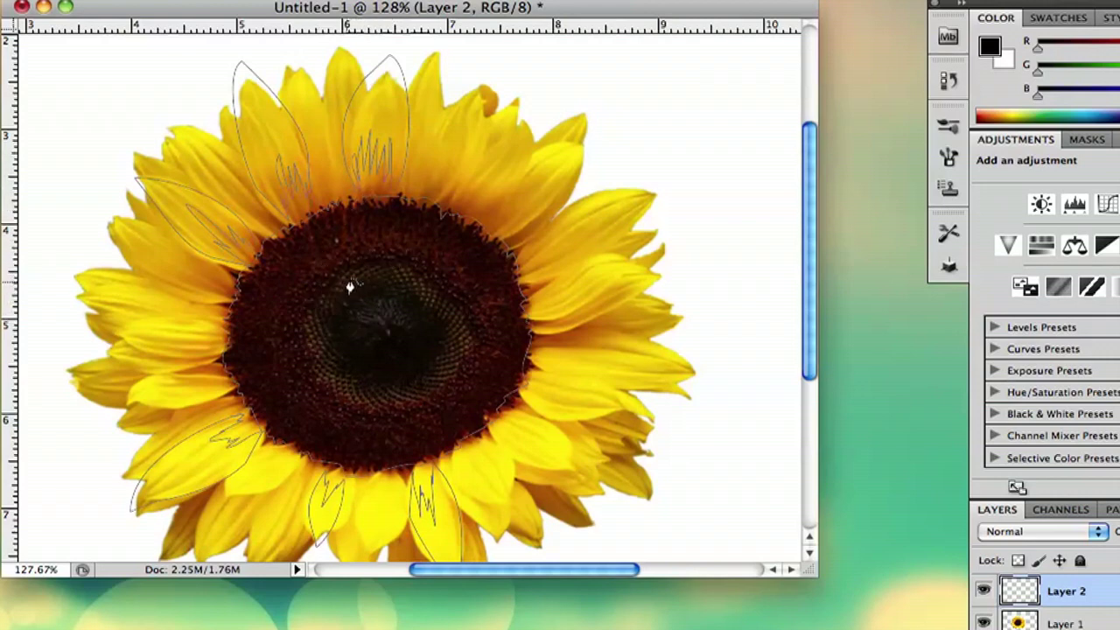
# Step: Fill the traced paths with solid black and hide the sunflower photo layer
pyautogui.rightClick(323, 220)
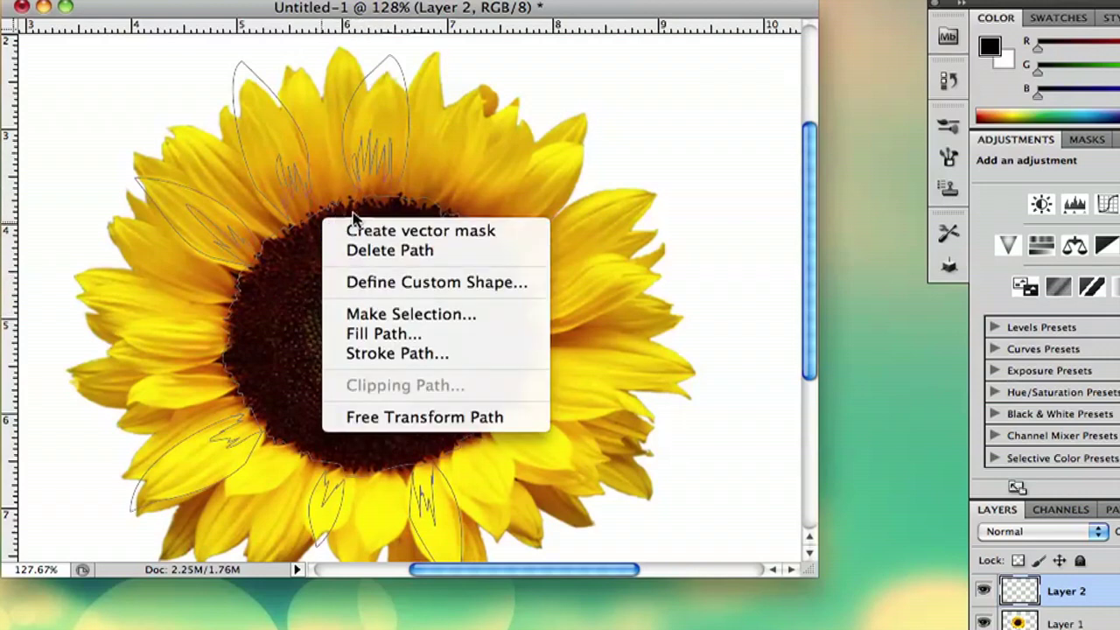
pyautogui.click(404, 340)
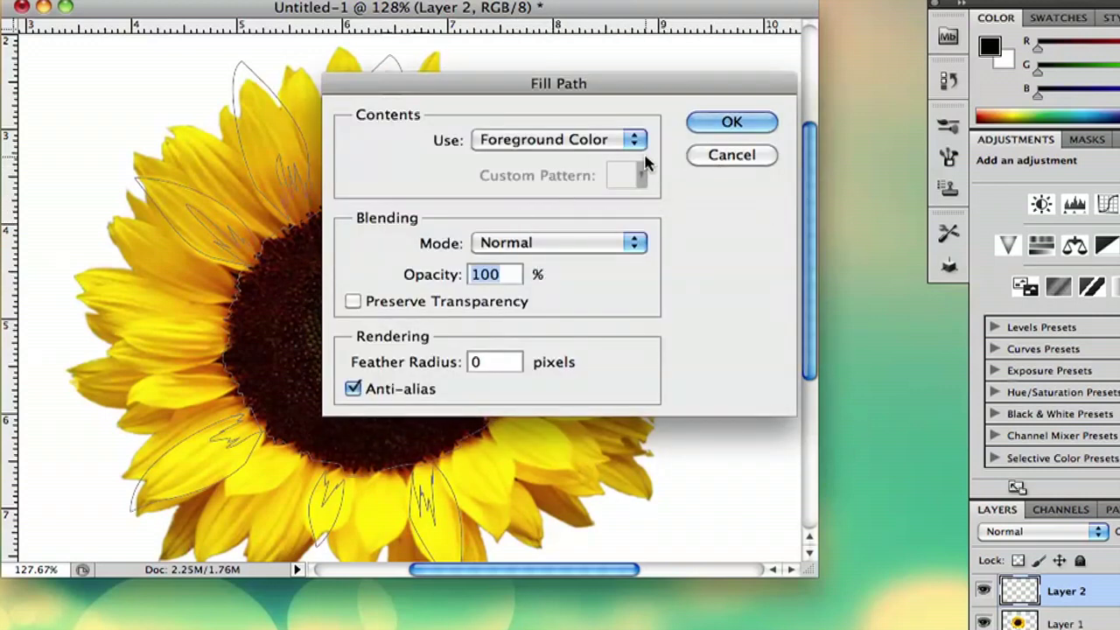
pyautogui.click(719, 123)
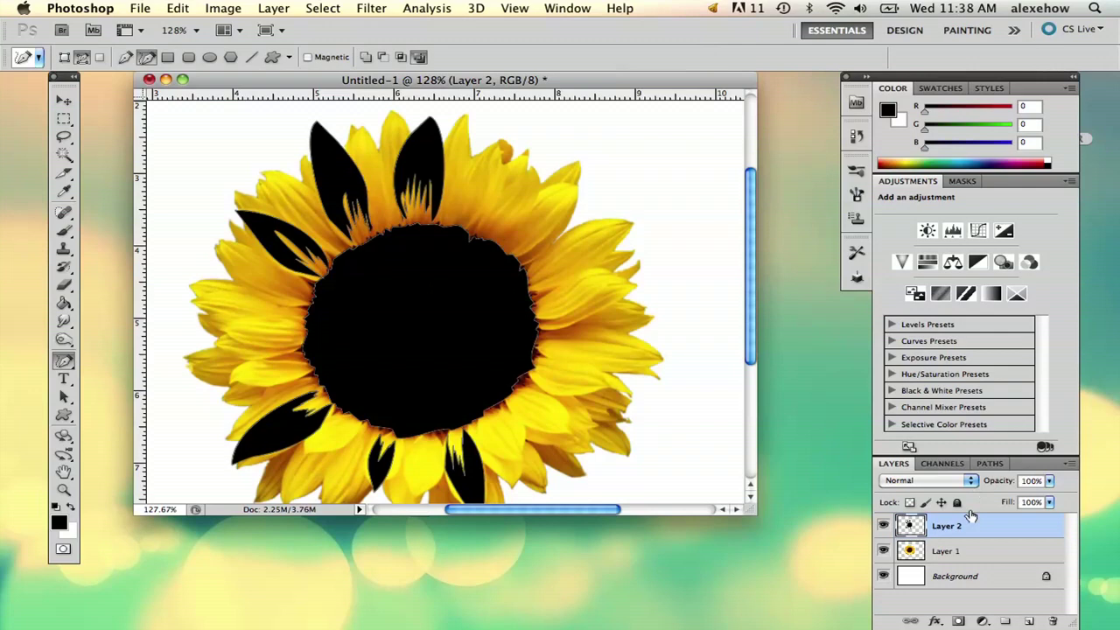
pyautogui.click(883, 550)
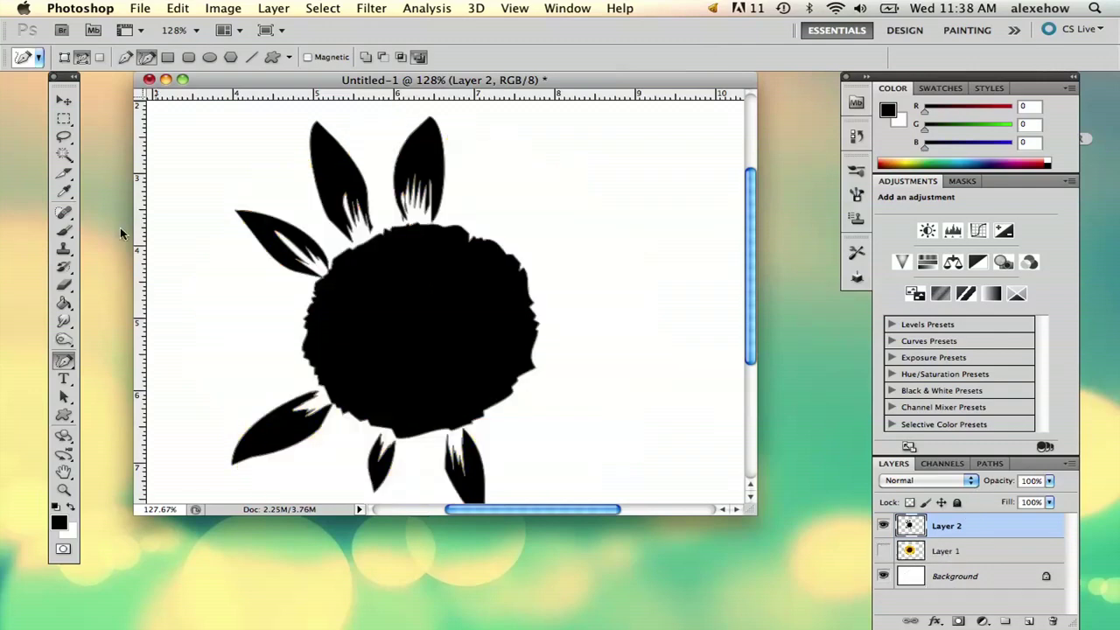
# Step: Delete the traced work path, leaving only the black flower shape
pyautogui.click(63, 100)
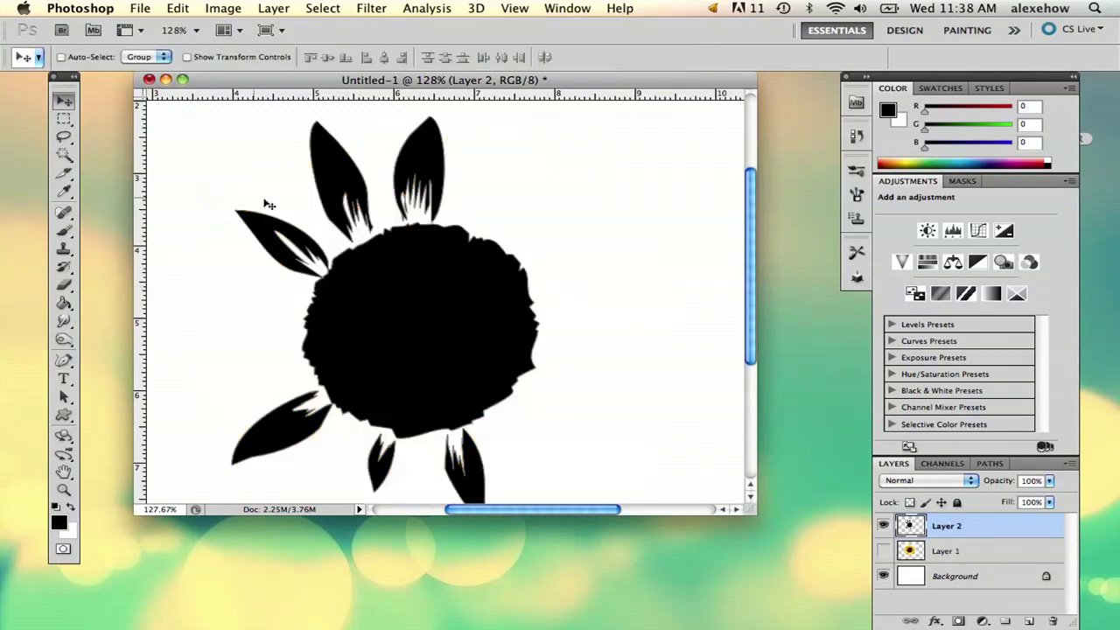
pyautogui.click(64, 361)
pyautogui.rightClick(429, 238)
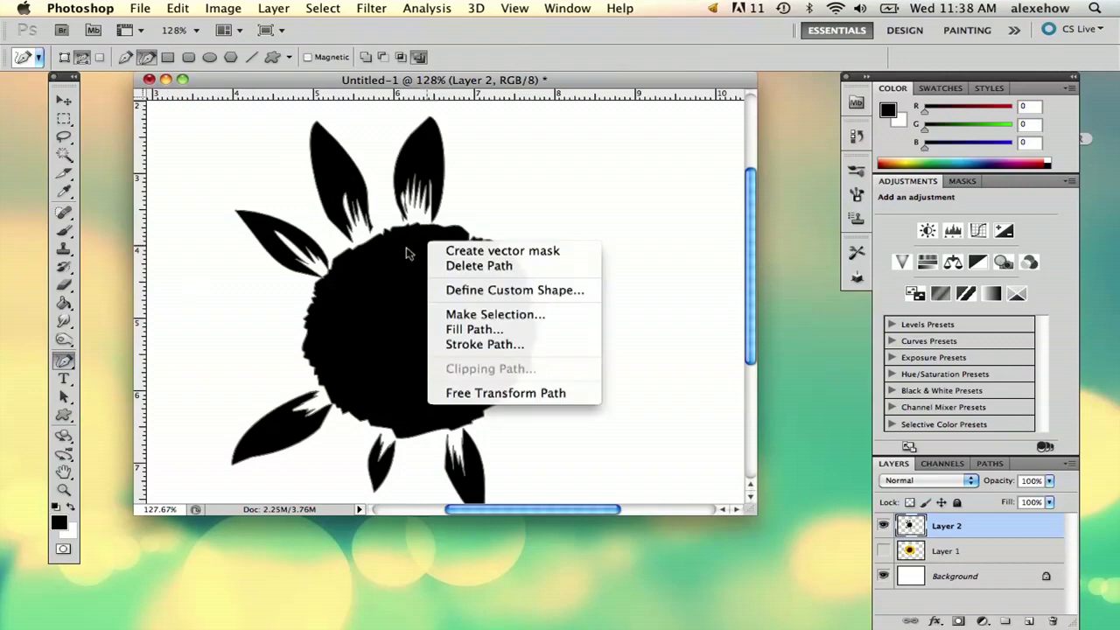
pyautogui.click(485, 265)
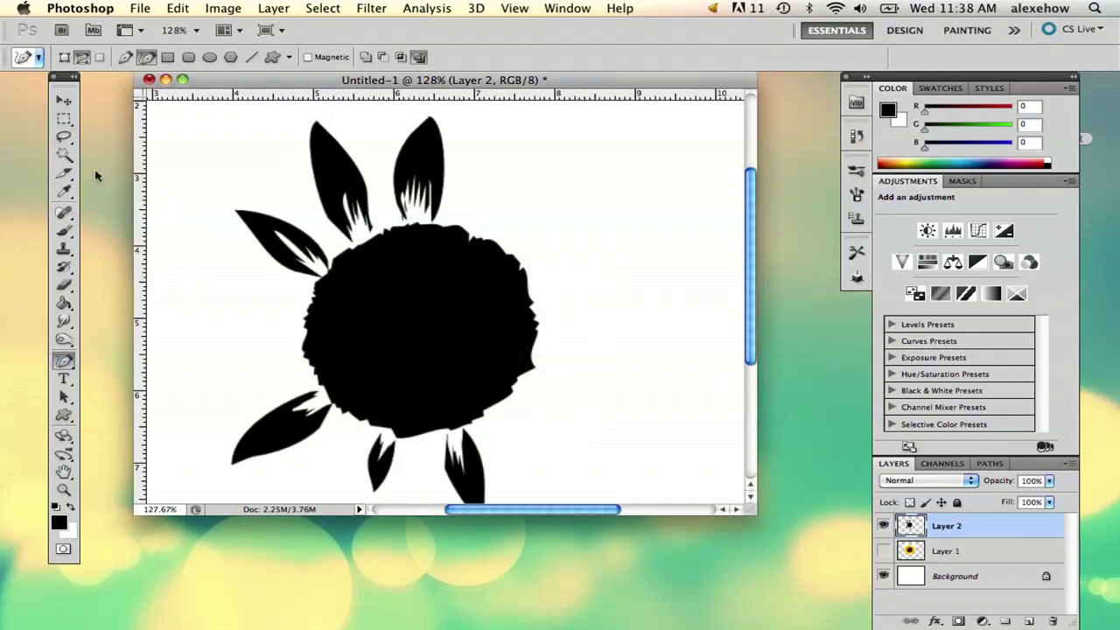
# Step: Copy the upper-left petal into the left gap, rotated about −41°, and deselect
pyautogui.click(69, 137)
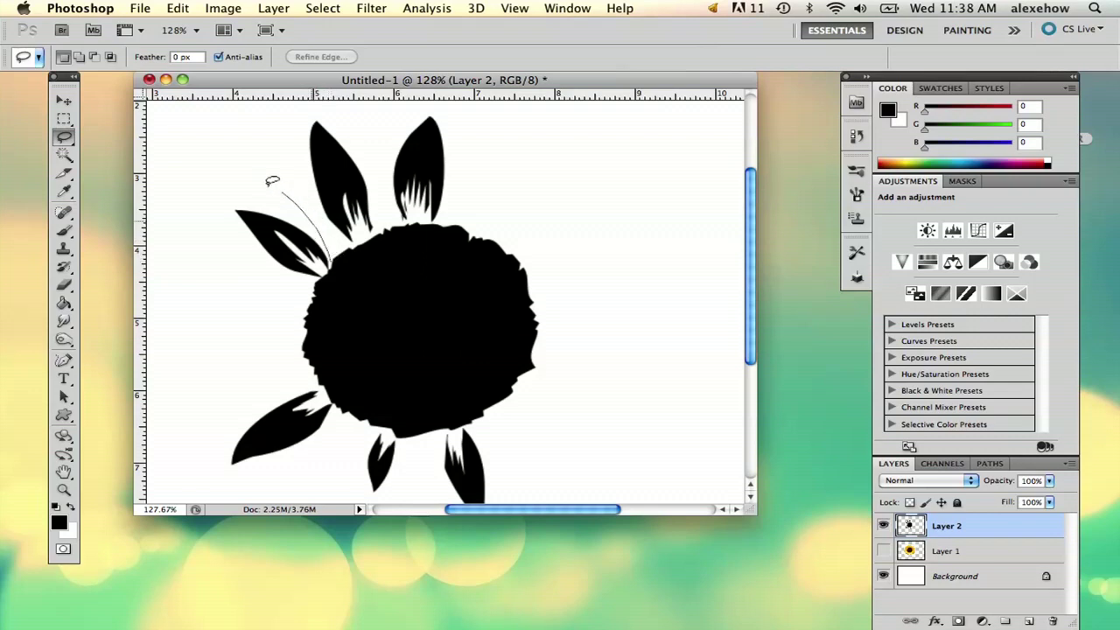
pyautogui.moveTo(324, 273); pyautogui.dragTo(320, 279)
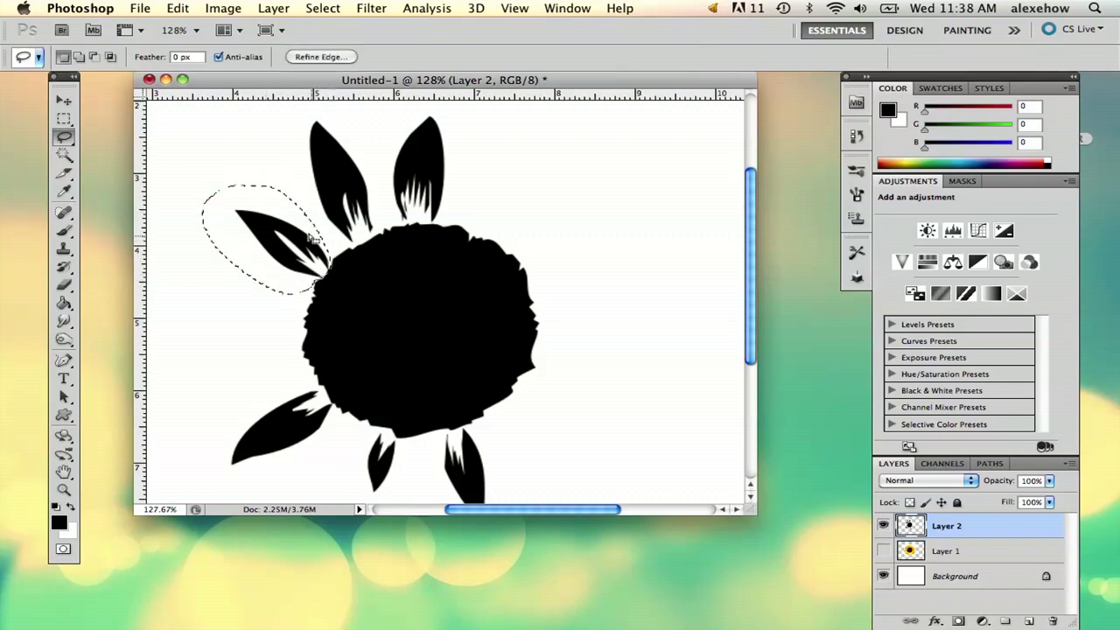
pyautogui.press('v')
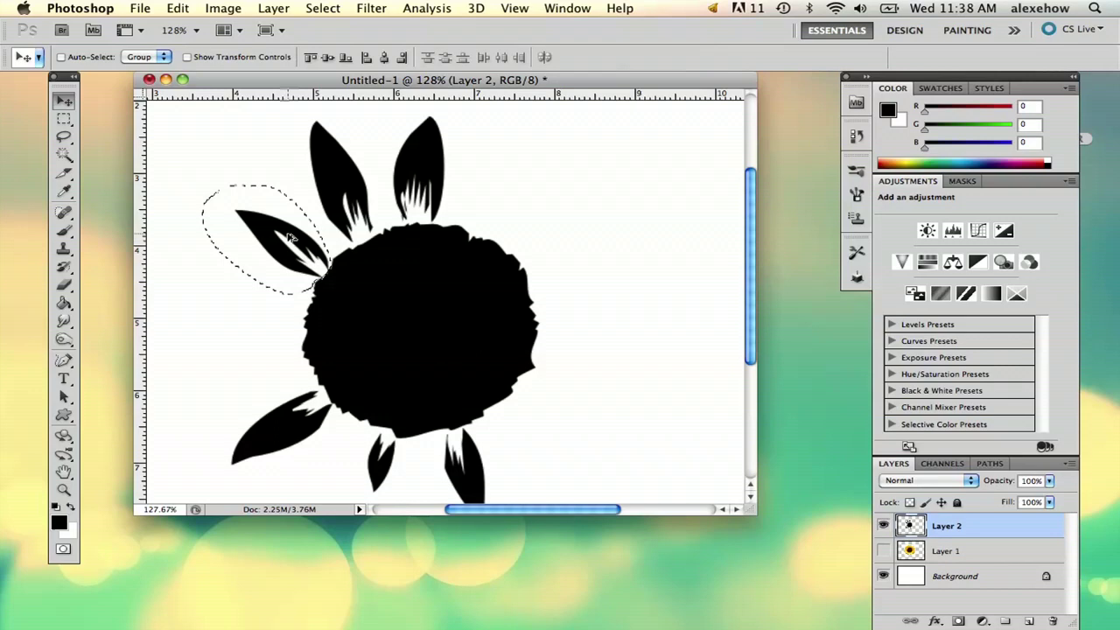
pyautogui.moveTo(283, 238); pyautogui.dragTo(255, 319)
pyautogui.click(63, 118)
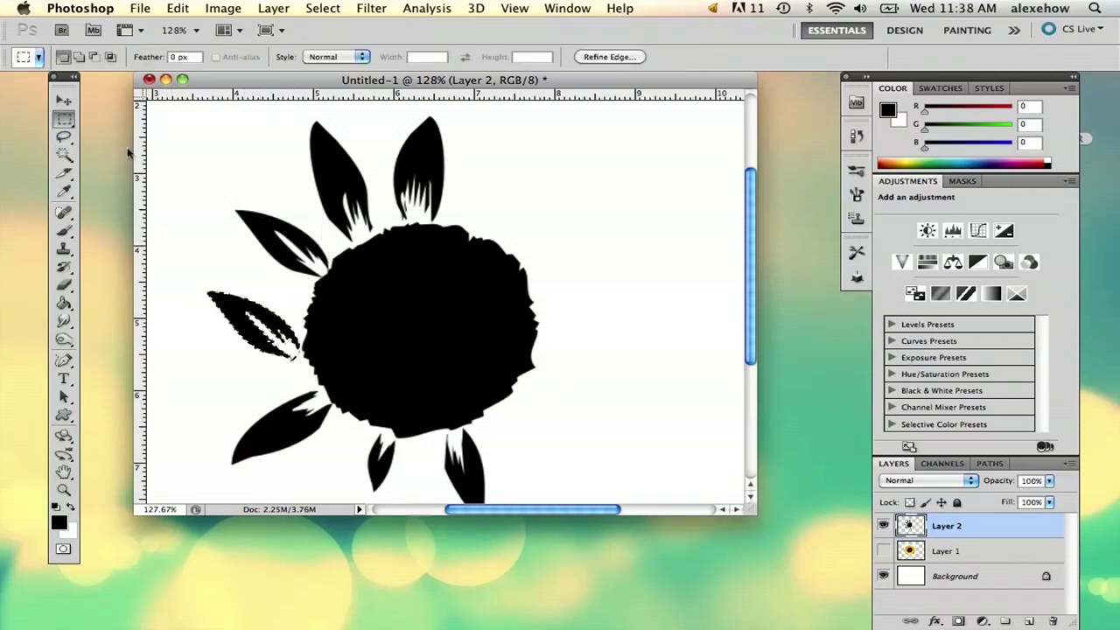
pyautogui.rightClick(270, 347)
pyautogui.click(322, 518)
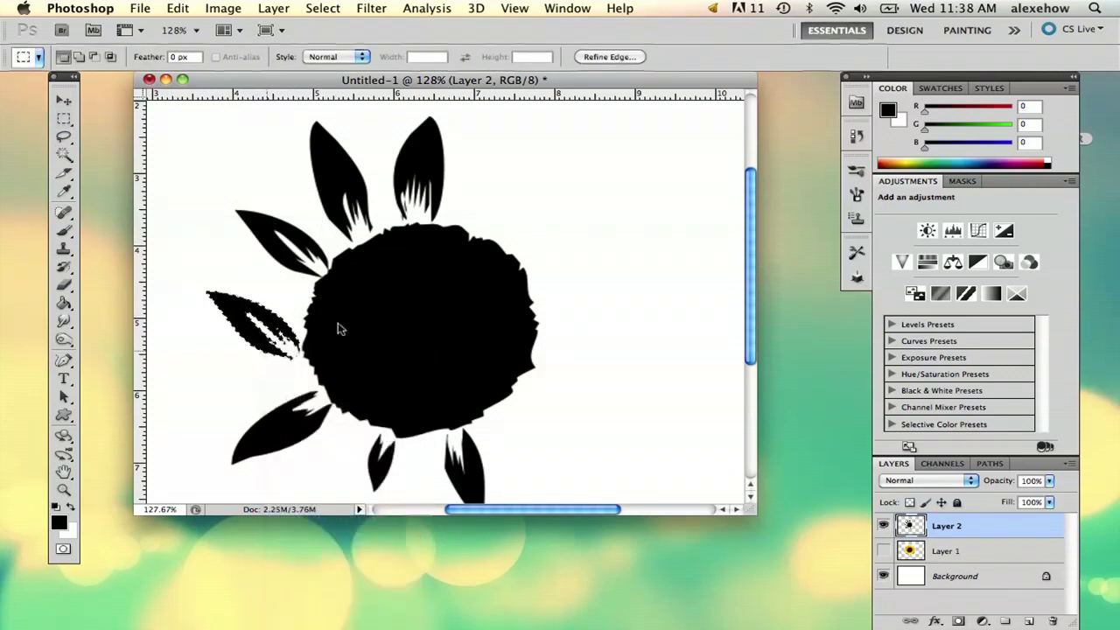
pyautogui.moveTo(320, 286); pyautogui.dragTo(273, 267)
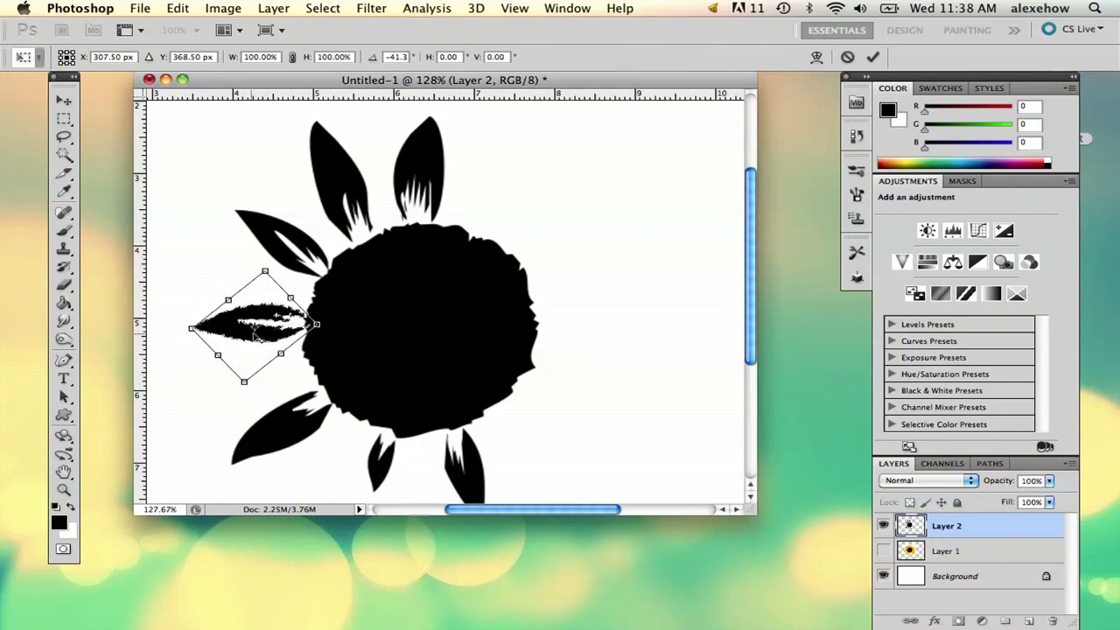
pyautogui.moveTo(238, 325)
pyautogui.mouseDown()
pyautogui.moveTo(236, 353)
pyautogui.moveTo(231, 338)
pyautogui.mouseUp()
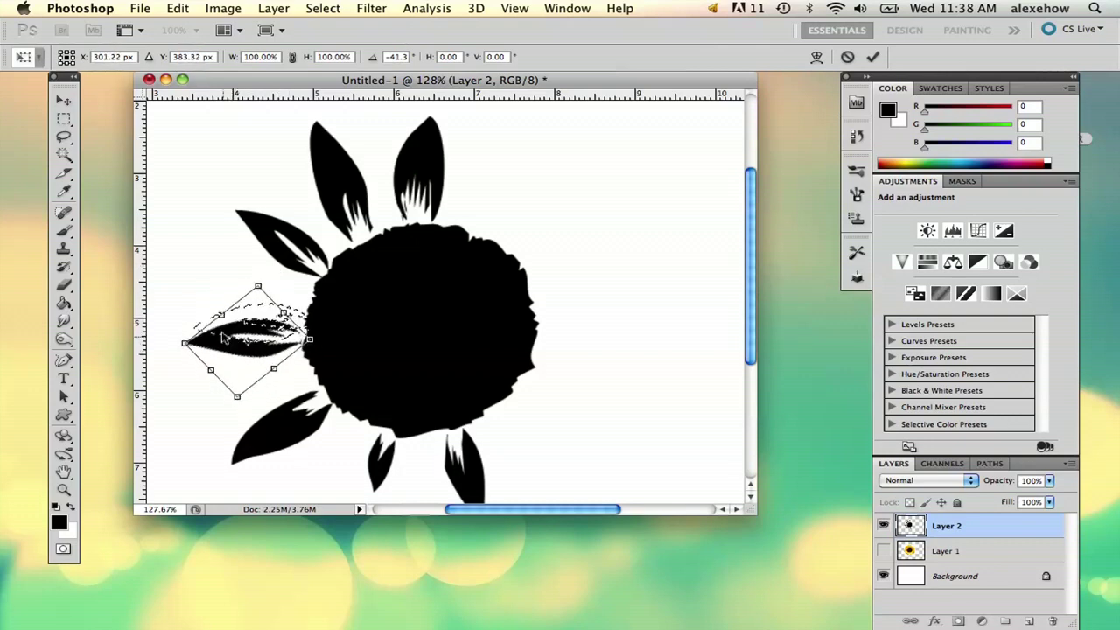
pyautogui.click(63, 135)
pyautogui.click(705, 235)
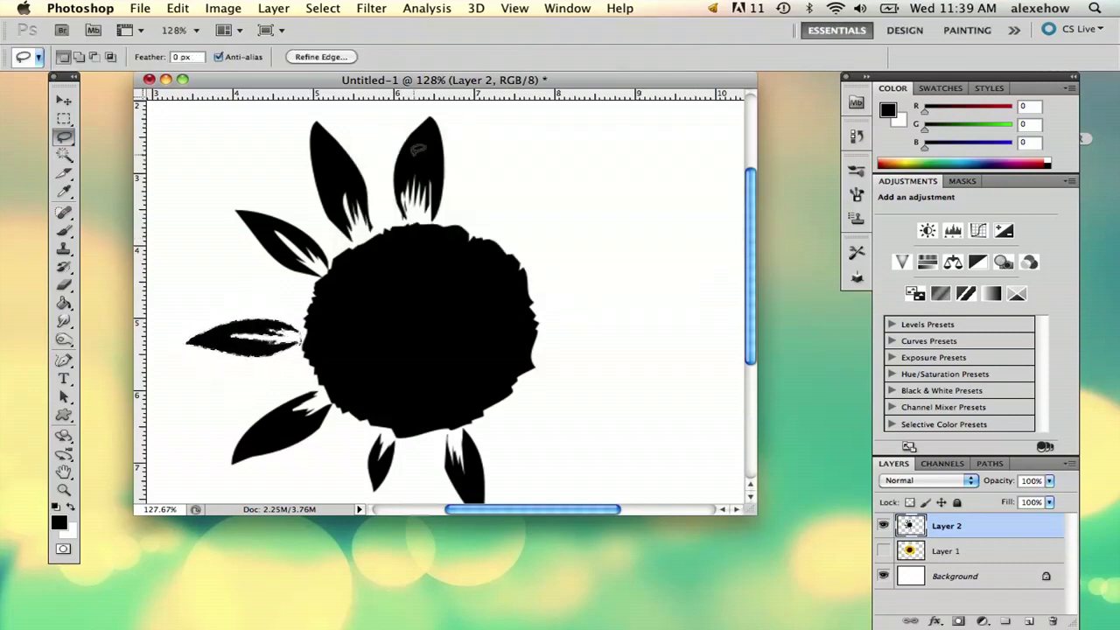
pyautogui.press('super+d')
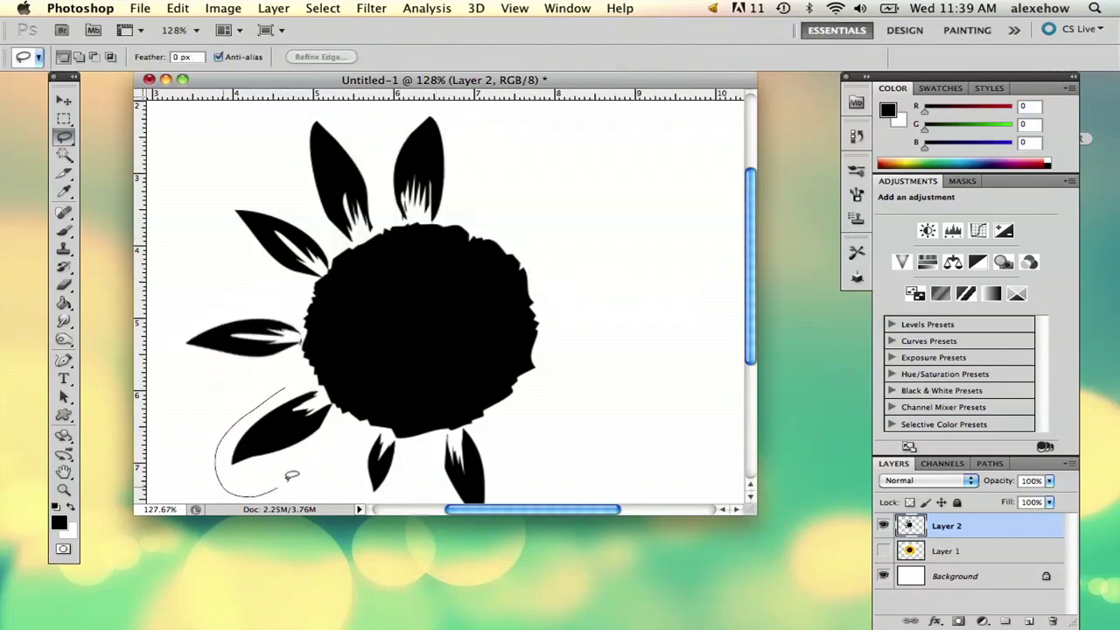
# Step: Lasso the lower-left petal and drag a copy to the upper right
pyautogui.moveTo(322, 393); pyautogui.dragTo(315, 385)
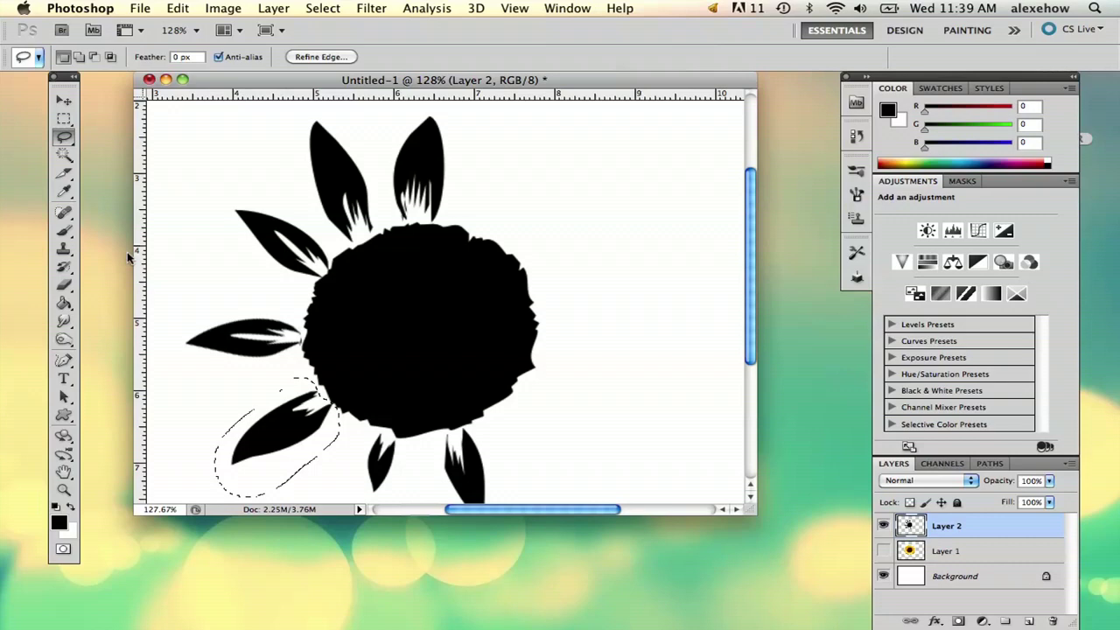
pyautogui.press('v')
pyautogui.moveTo(268, 428); pyautogui.dragTo(622, 218)
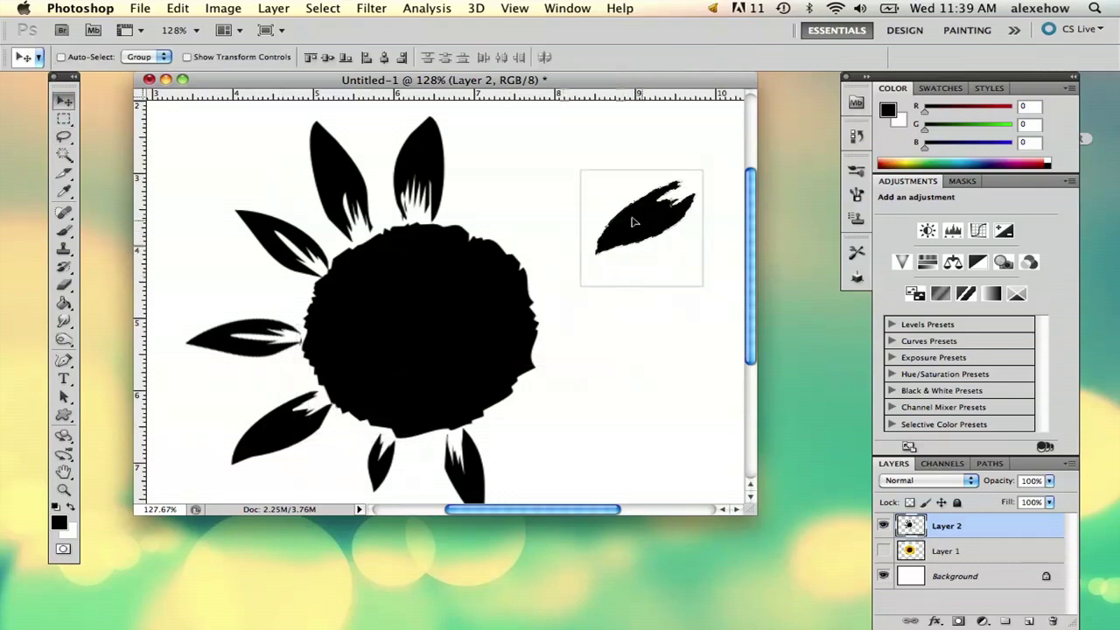
pyautogui.press('super+d')
pyautogui.press('m')
pyautogui.rightClick(679, 228)
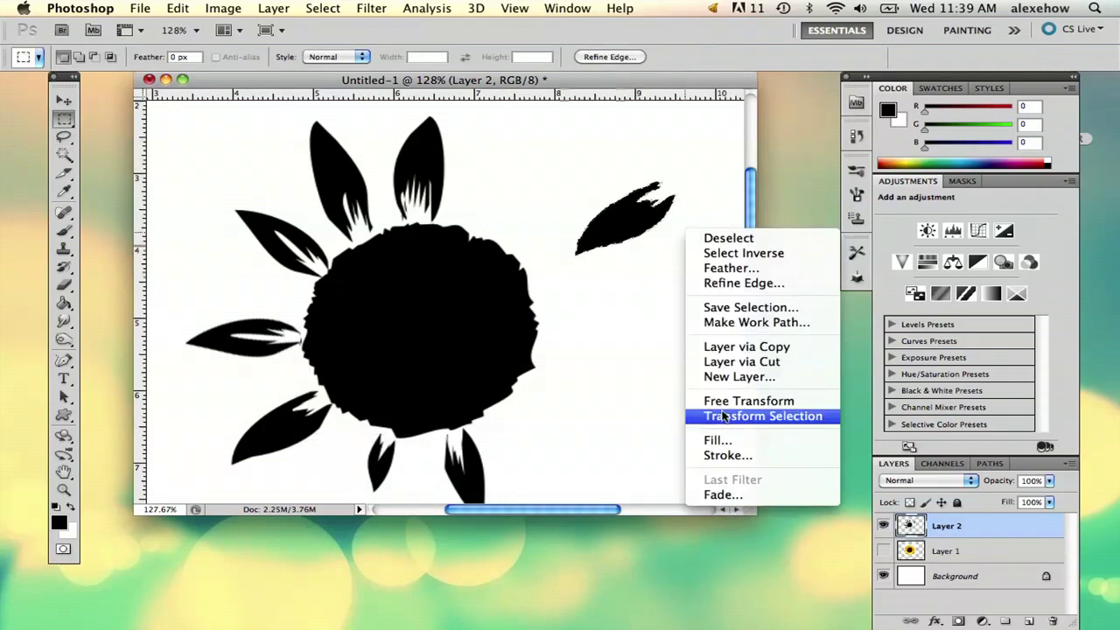
pyautogui.click(752, 400)
# Step: Flip the upper-right petal copy horizontally and vertically, rotate it about −40°, and apply
pyautogui.rightClick(629, 226)
pyautogui.click(669, 424)
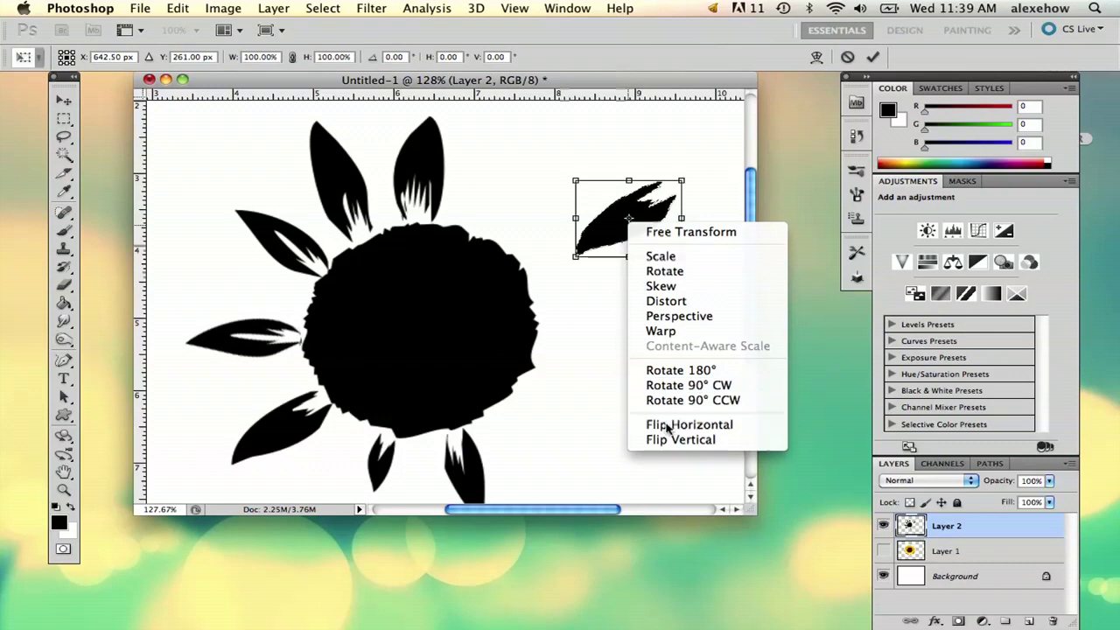
pyautogui.rightClick(632, 135)
pyautogui.click(688, 467)
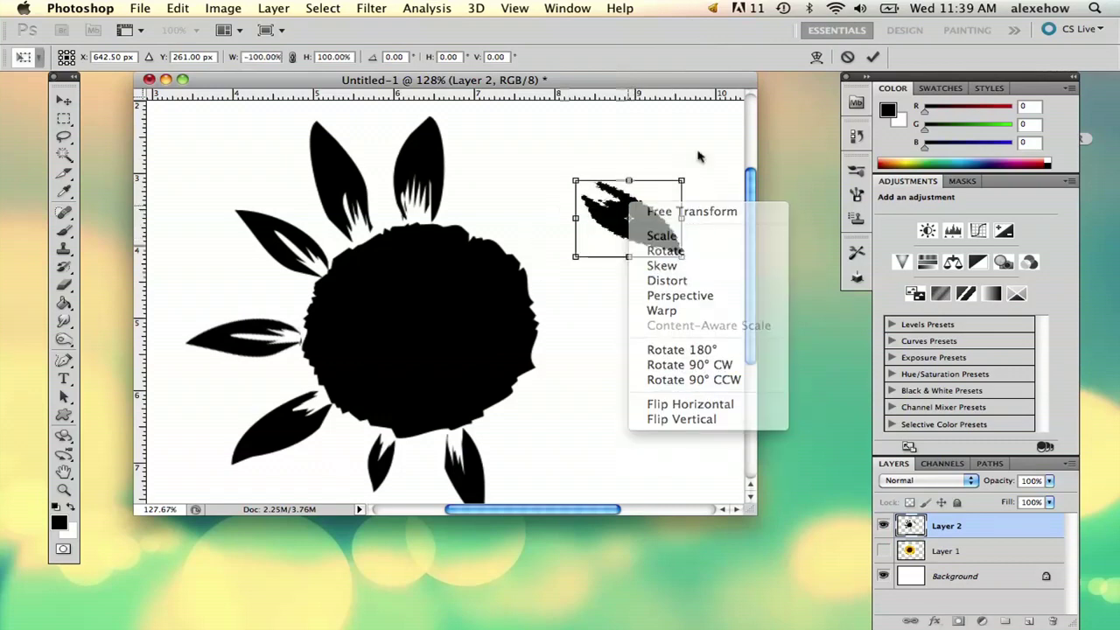
pyautogui.moveTo(696, 153); pyautogui.dragTo(575, 131)
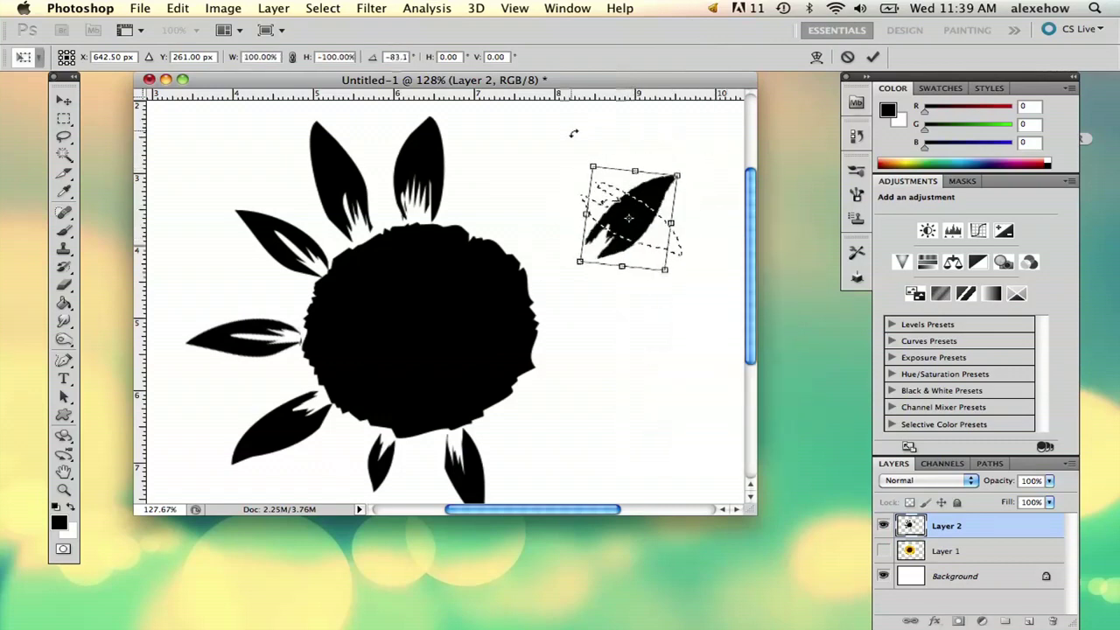
pyautogui.moveTo(612, 205); pyautogui.dragTo(542, 193)
pyautogui.click(872, 57)
# Step: Deselect and shift the whole flower up and to the left
pyautogui.press('super+d')
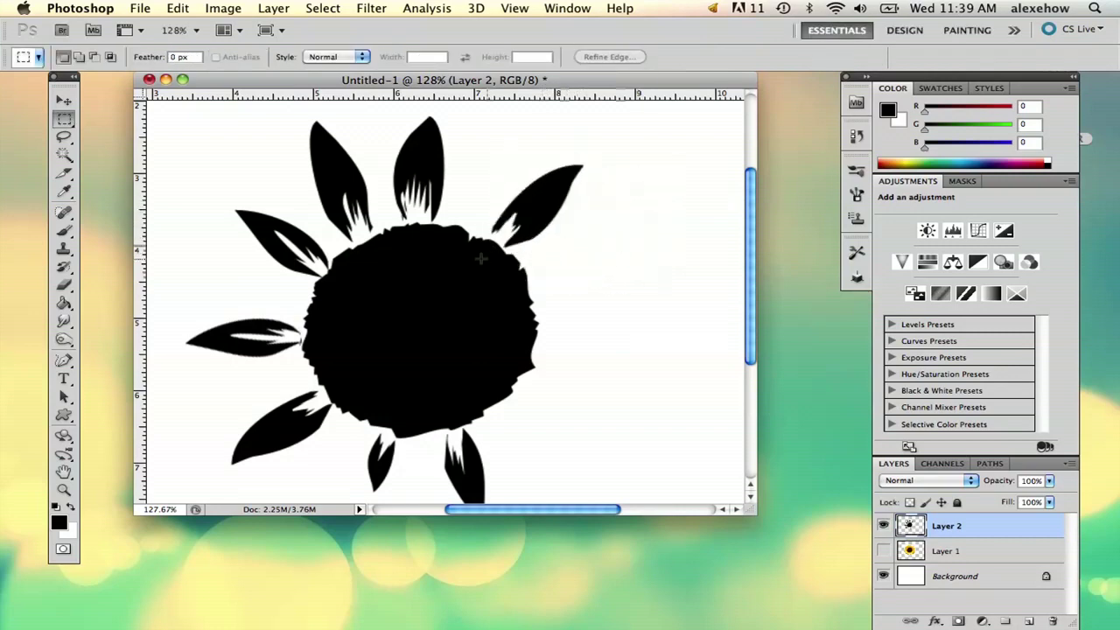
pyautogui.press('v')
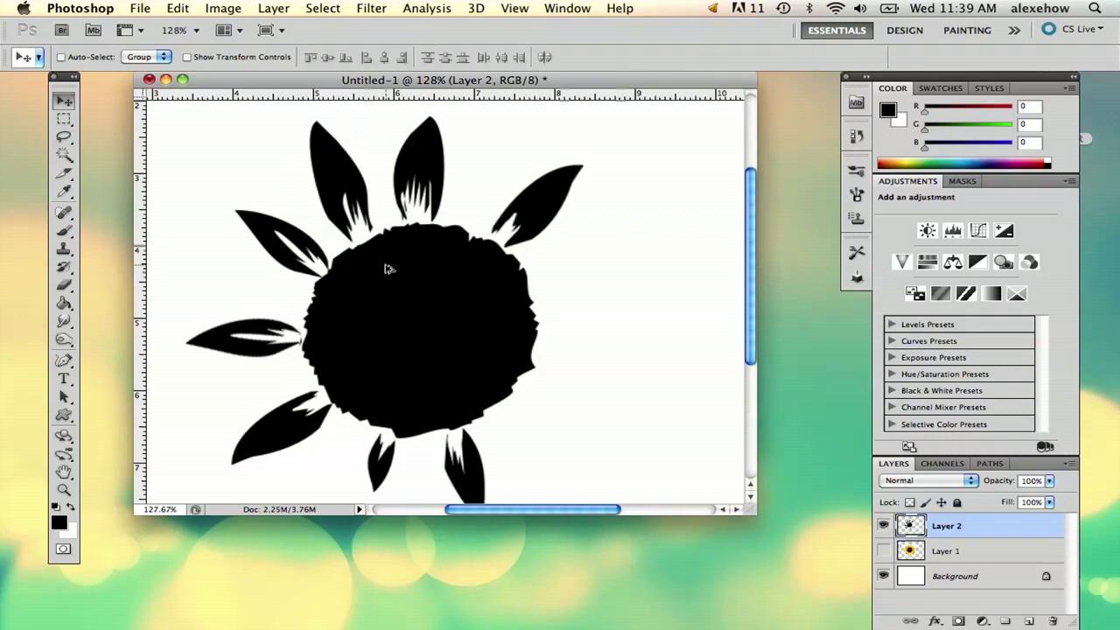
pyautogui.moveTo(388, 269)
pyautogui.mouseDown()
pyautogui.moveTo(420, 205)
pyautogui.moveTo(475, 318)
pyautogui.moveTo(502, 274)
pyautogui.moveTo(390, 246)
pyautogui.moveTo(401, 251)
pyautogui.mouseUp()
# Step: Duplicate Layer 2 with Cmd+J and flip the copy horizontally using Free Transform
pyautogui.press('super+j')
pyautogui.press('m')
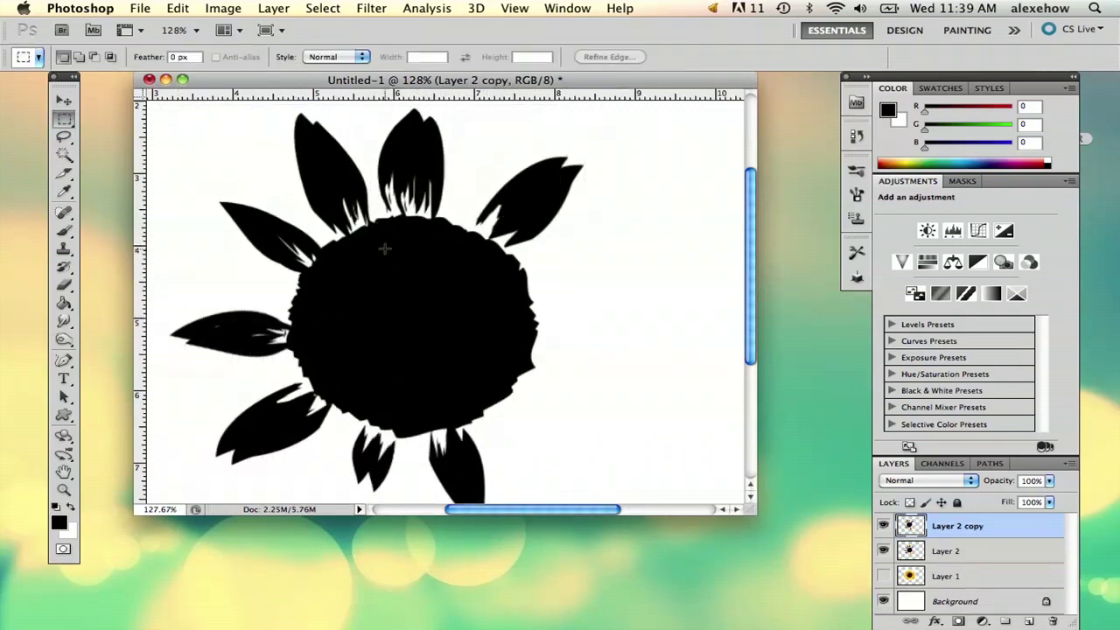
pyautogui.rightClick(392, 273)
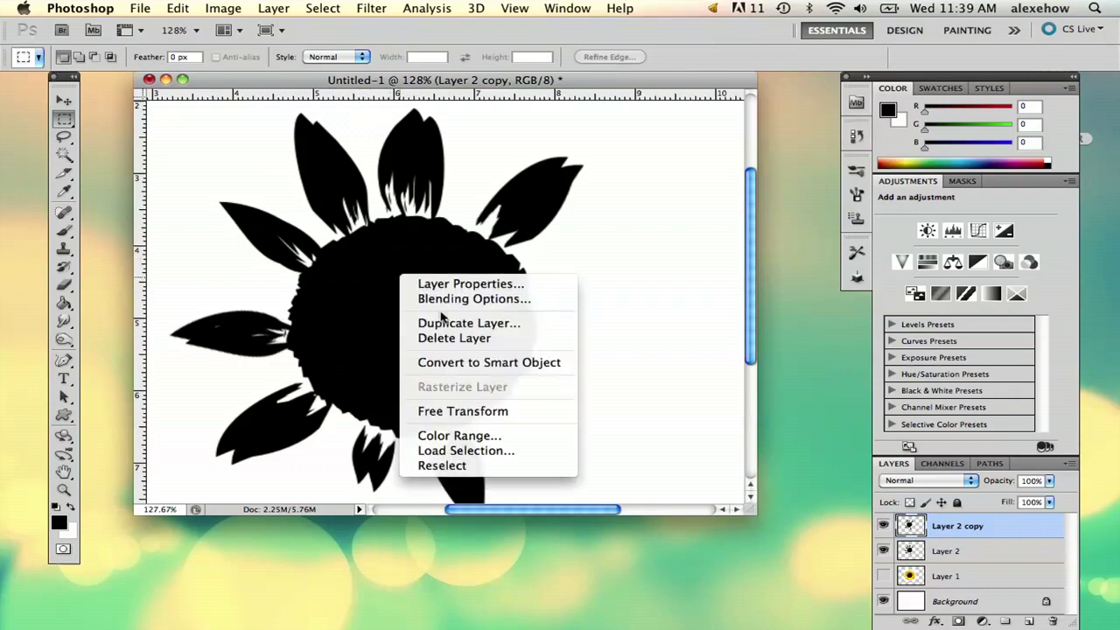
pyautogui.press('Escape')
pyautogui.press('super+t')
pyautogui.rightClick(466, 352)
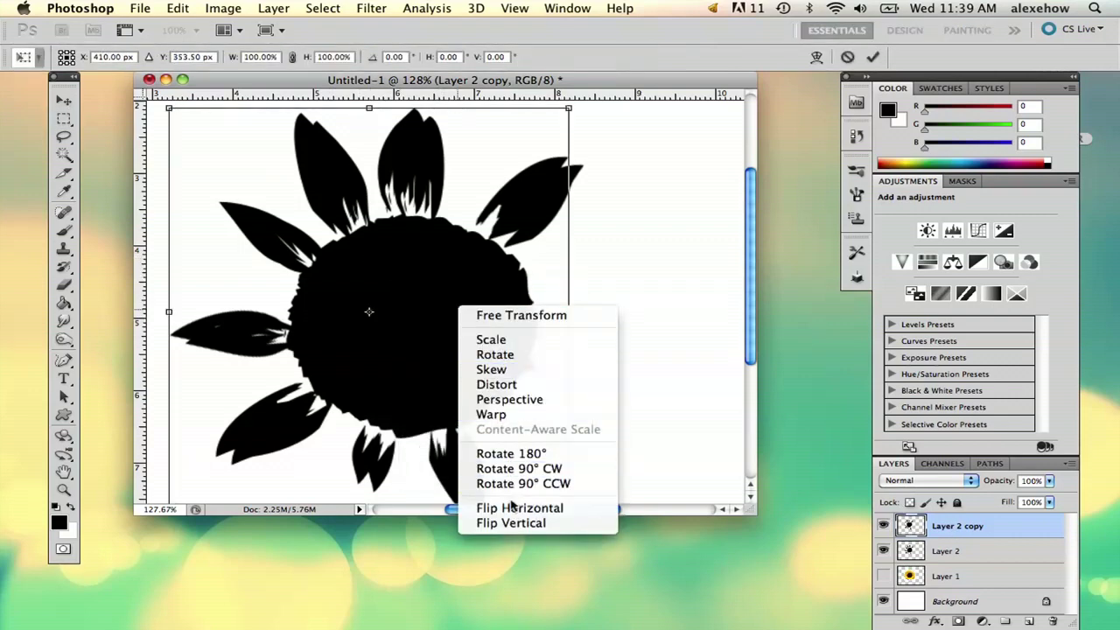
pyautogui.click(512, 504)
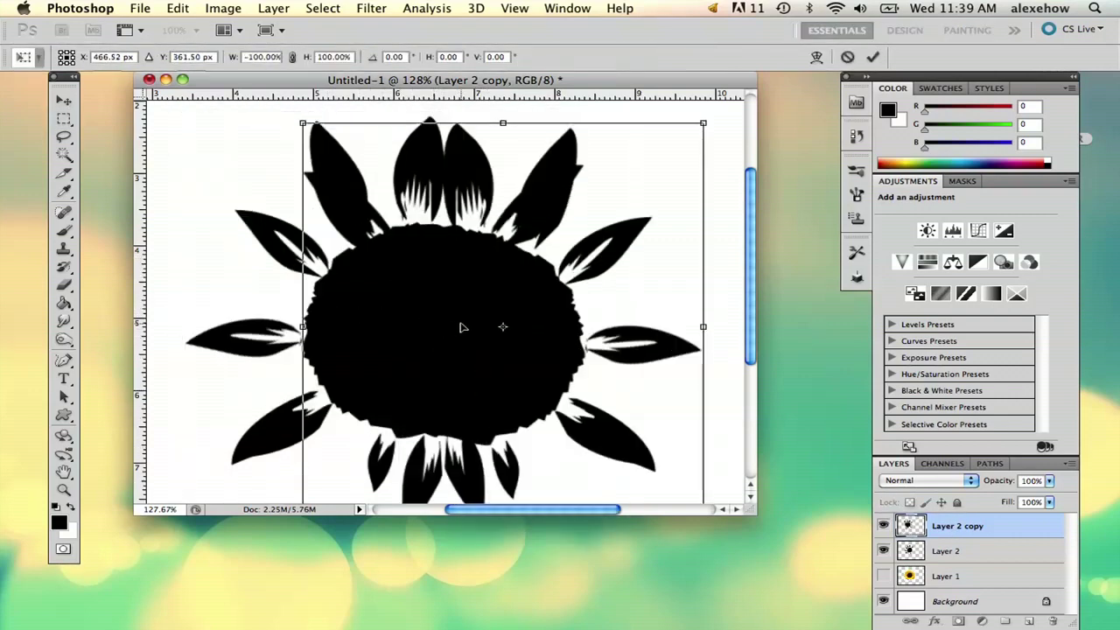